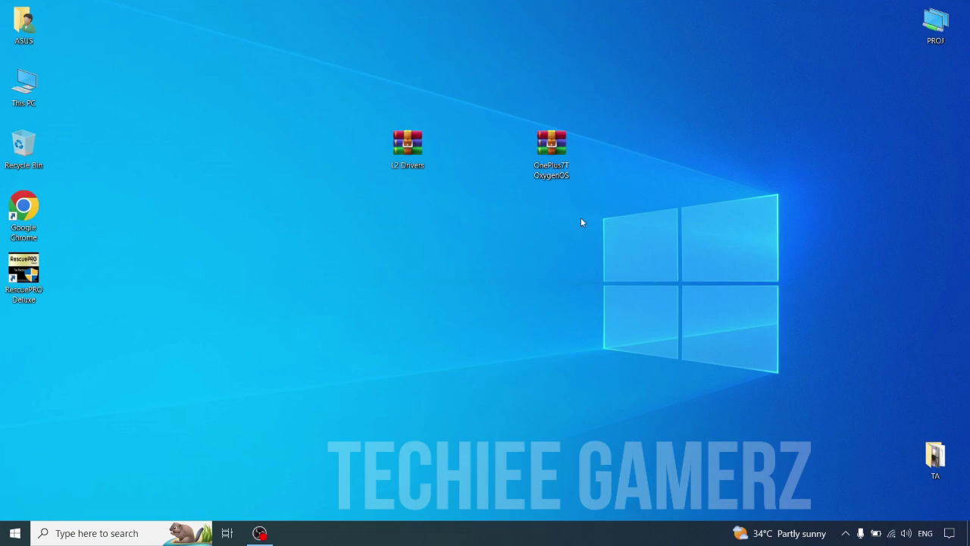
# Extract the L2 Drivers and OnePlus7T OxygenOS archives on the desktop, each into a folder of the same name.
pyautogui.rightClick(415, 151)
pyautogui.click(465, 199)
pyautogui.rightClick(552, 153)
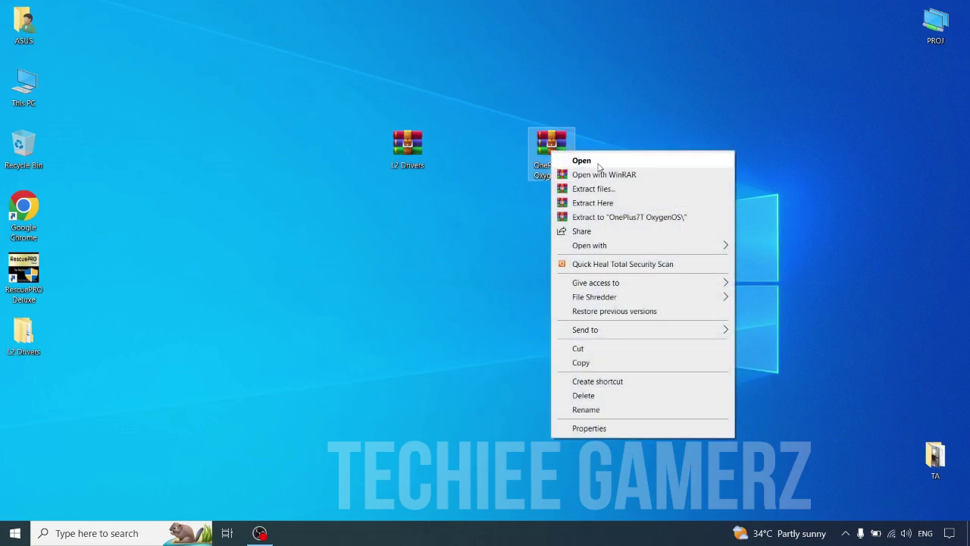
pyautogui.click(616, 219)
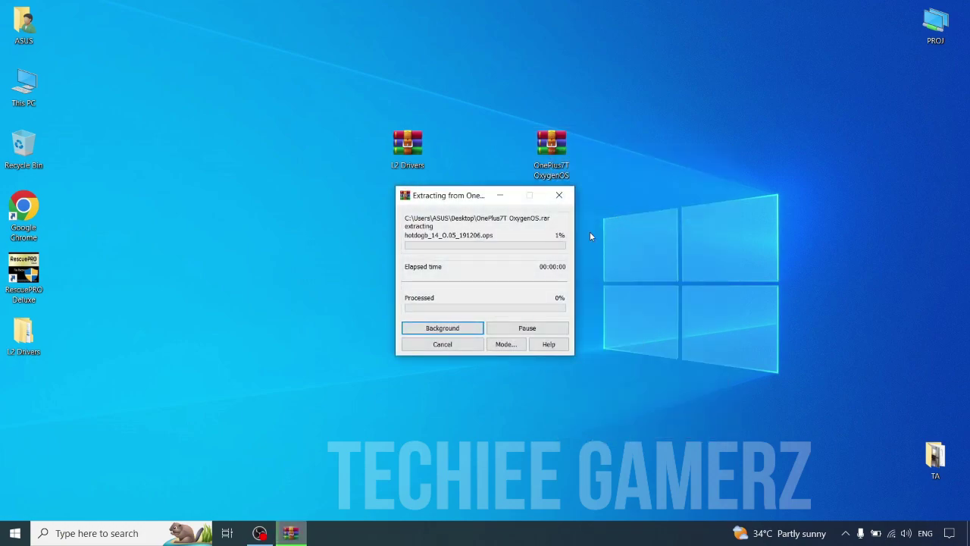
pyautogui.moveTo(447, 197); pyautogui.dragTo(735, 179)
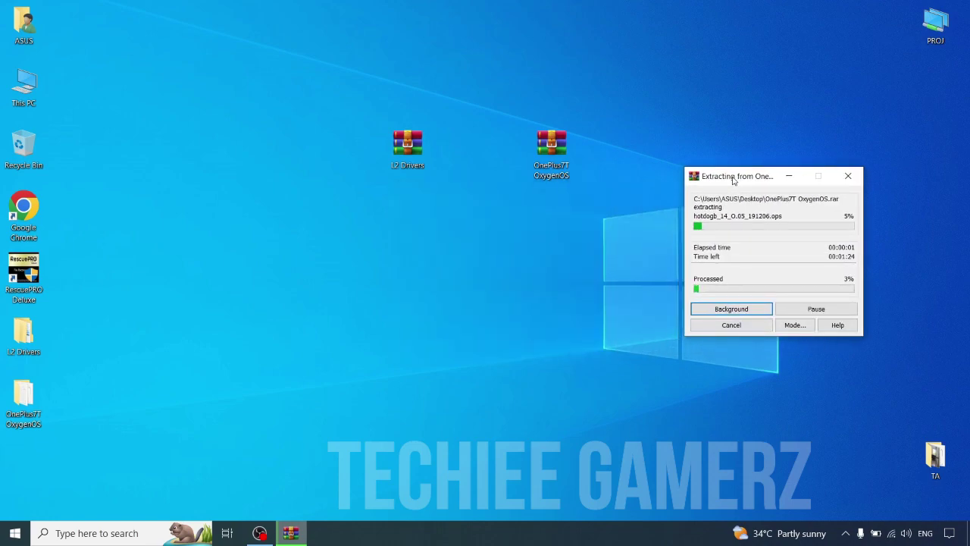
# Place the extracted L2 Drivers and OnePlus7T OxygenOS folders beneath their matching archives on the desktop.
pyautogui.moveTo(24, 334); pyautogui.dragTo(404, 225)
pyautogui.moveTo(34, 396); pyautogui.dragTo(551, 223)
pyautogui.moveTo(763, 179); pyautogui.dragTo(714, 125)
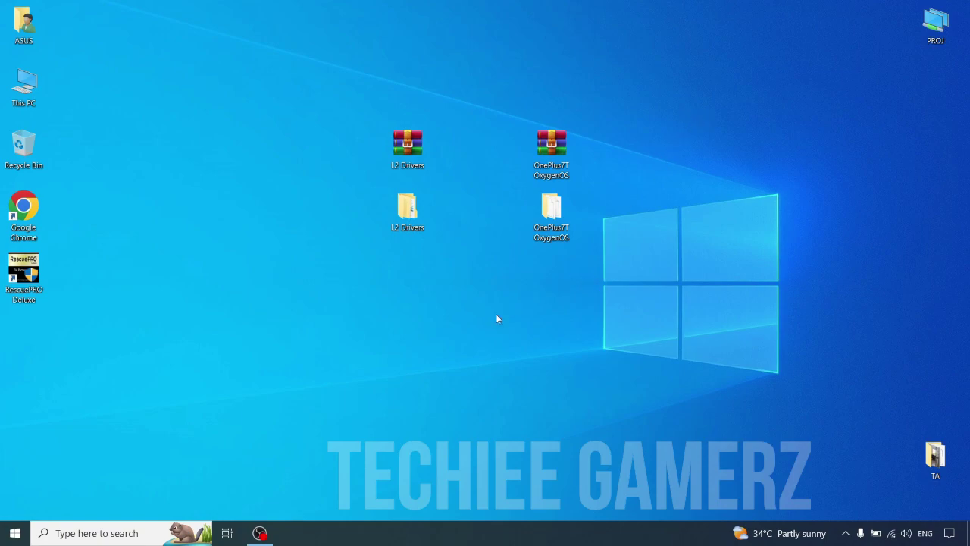
# Install the qcser setup information file from the 64 folder inside L2 Drivers.
pyautogui.doubleClick(417, 227)
pyautogui.doubleClick(154, 91)
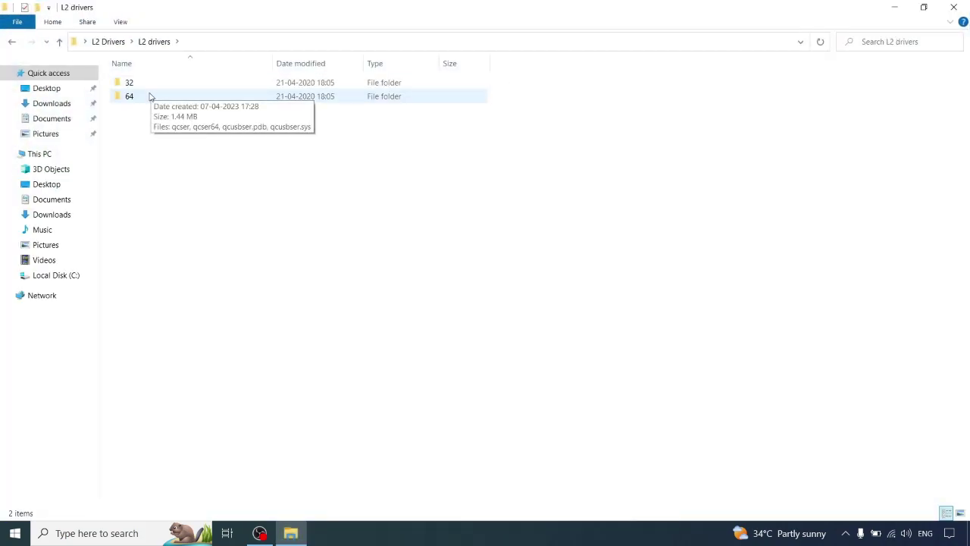
pyautogui.doubleClick(150, 97)
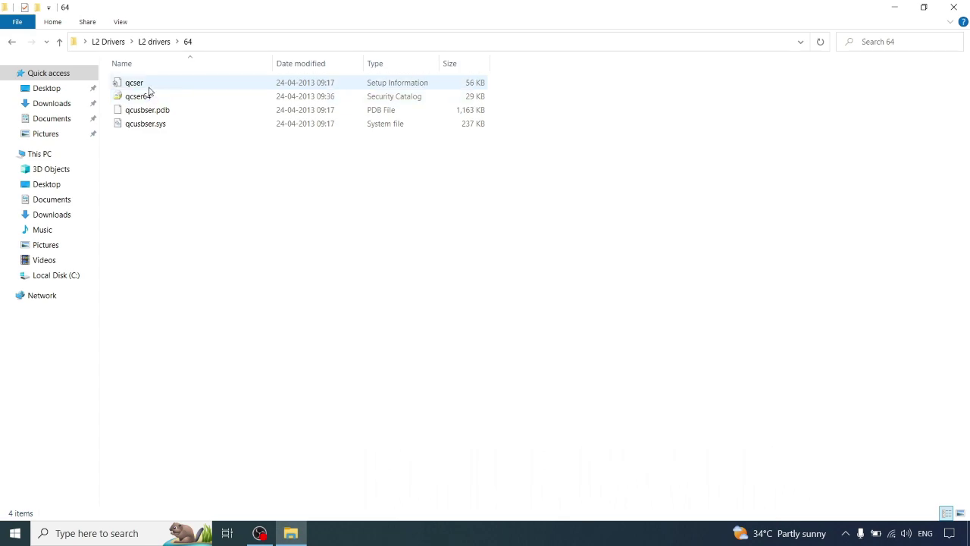
pyautogui.rightClick(144, 85)
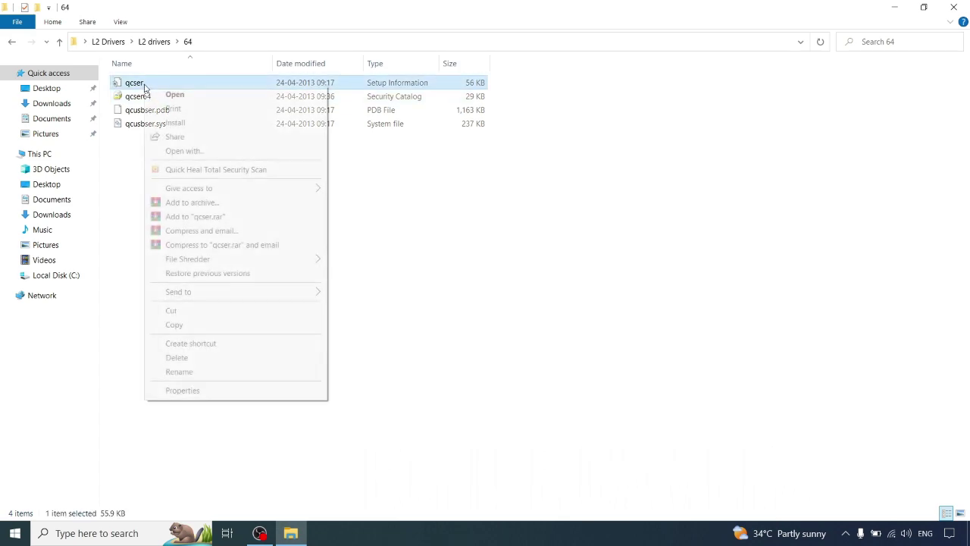
pyautogui.click(175, 124)
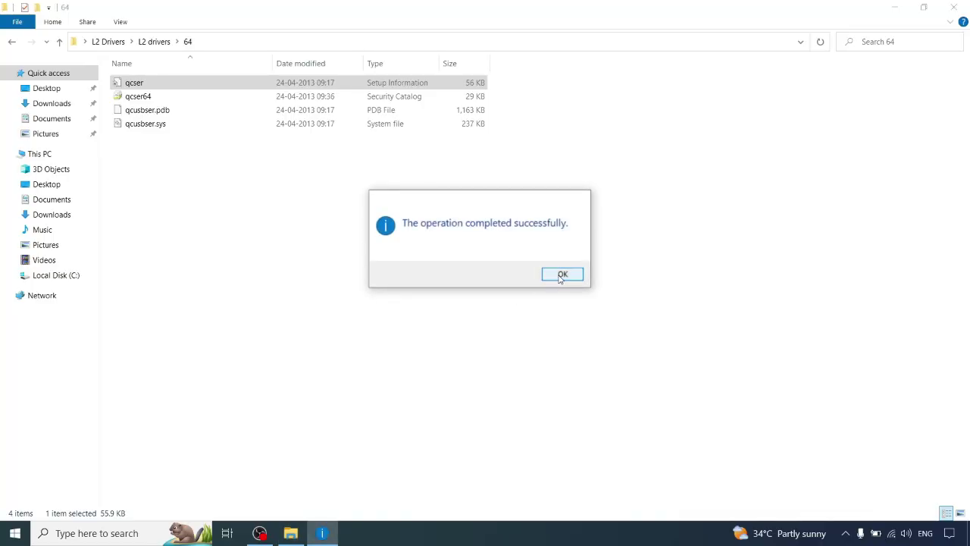
pyautogui.click(553, 274)
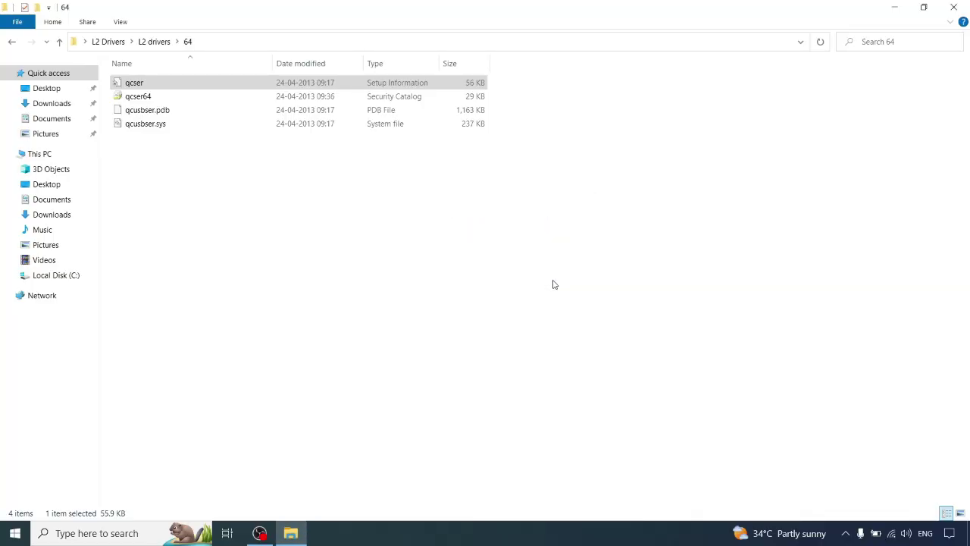
# Open the signing certificate of the qcser64 security catalog and start installing it.
pyautogui.click(132, 99)
pyautogui.doubleClick(131, 99)
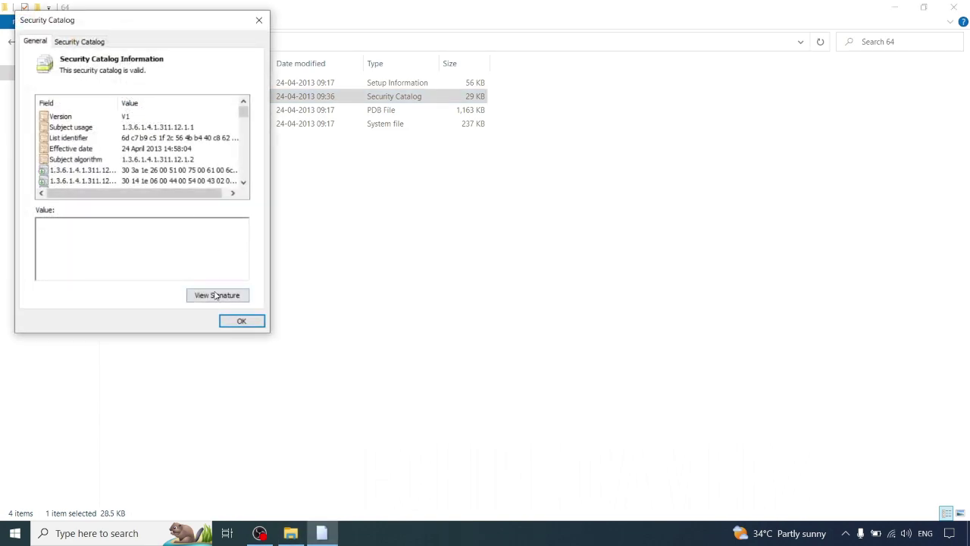
pyautogui.click(216, 295)
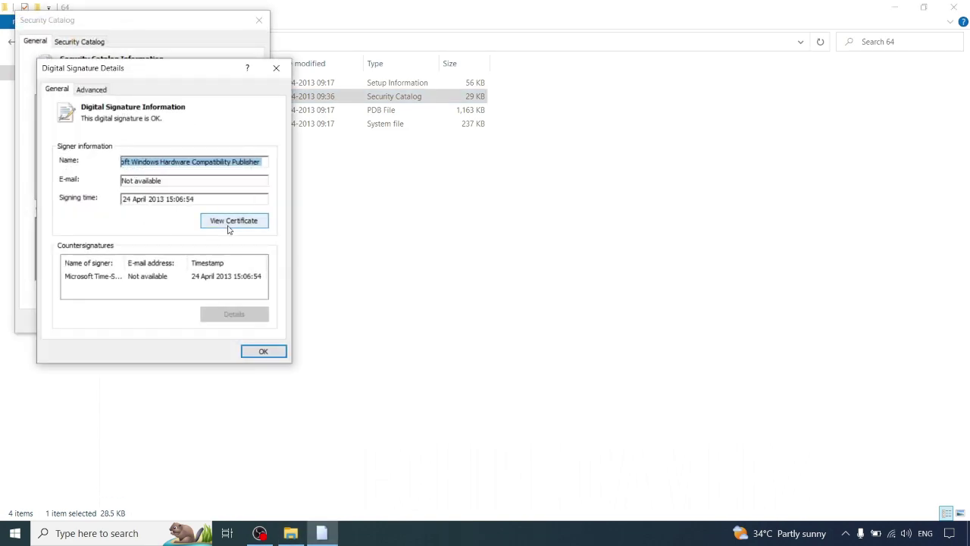
pyautogui.click(228, 226)
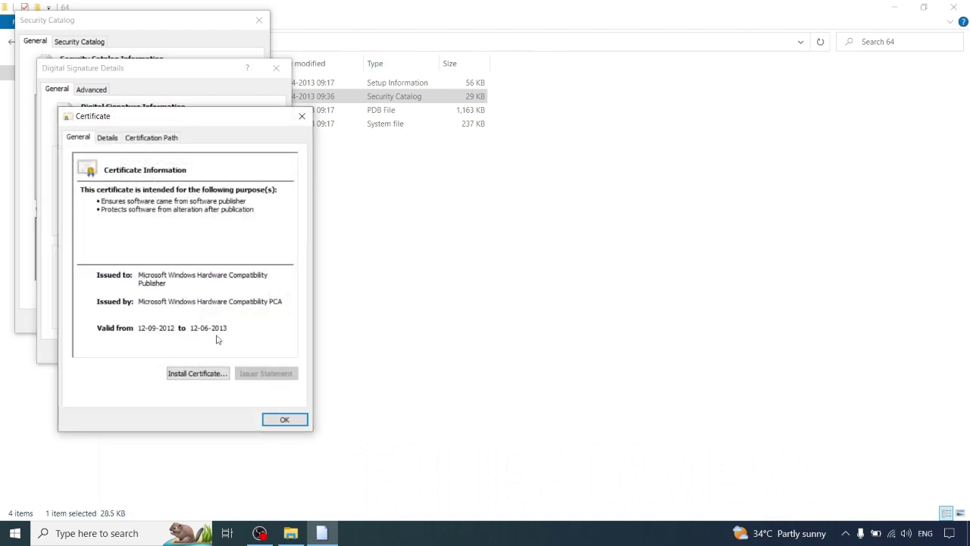
pyautogui.click(205, 373)
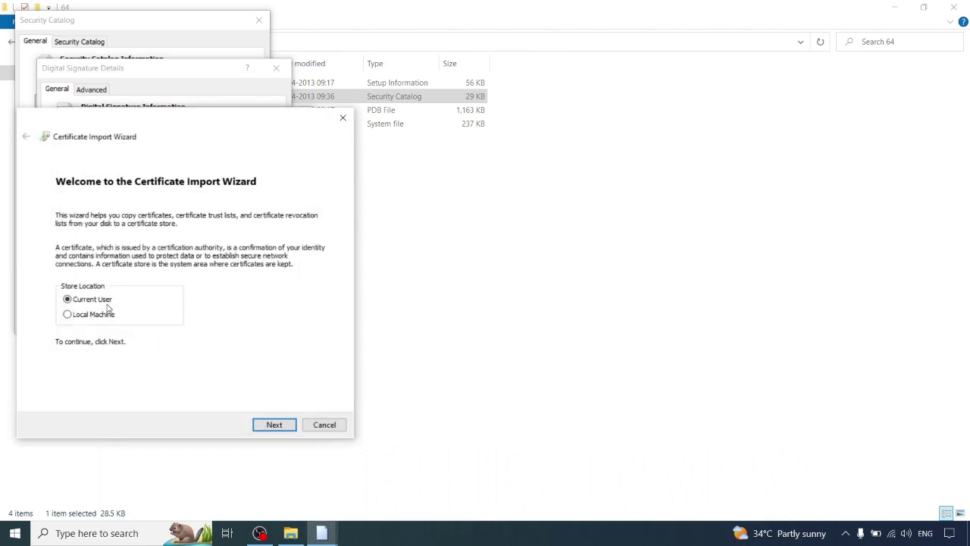
# Import the certificate for the current user into the Trusted Publishers store.
pyautogui.click(273, 426)
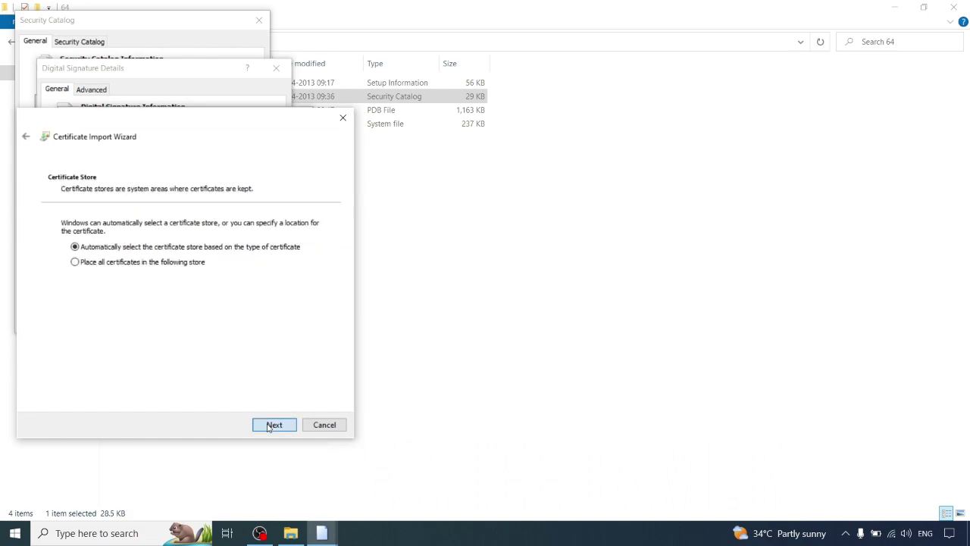
pyautogui.click(75, 262)
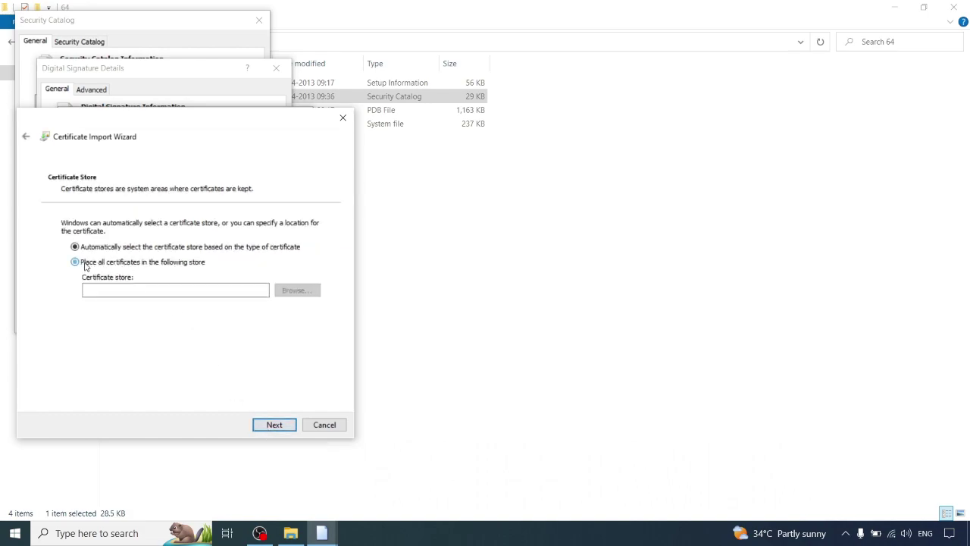
pyautogui.click(304, 296)
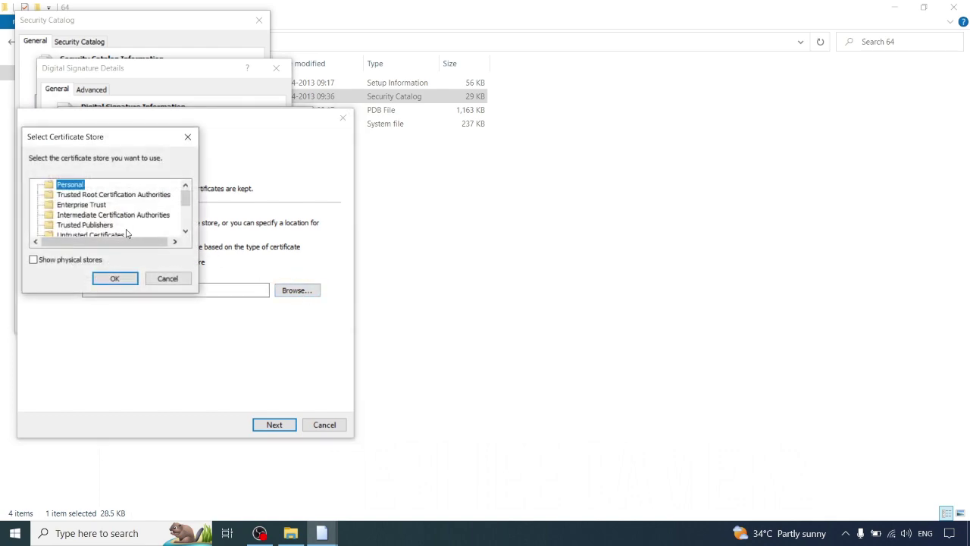
pyautogui.click(98, 225)
pyautogui.click(115, 278)
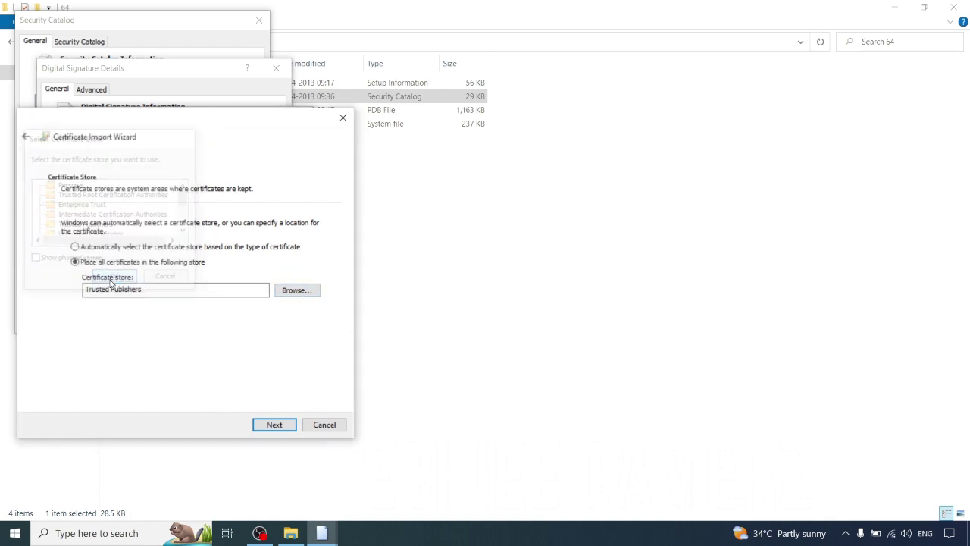
pyautogui.click(274, 426)
pyautogui.click(274, 425)
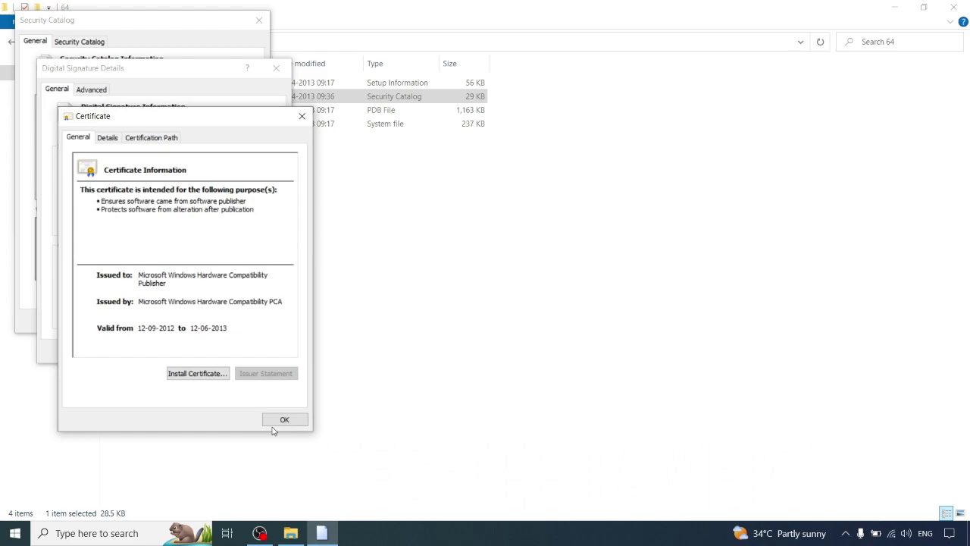
pyautogui.click(530, 312)
# Close the certificate, digital signature and security catalog dialogs, and return to the desktop.
pyautogui.click(284, 419)
pyautogui.click(253, 354)
pyautogui.click(241, 322)
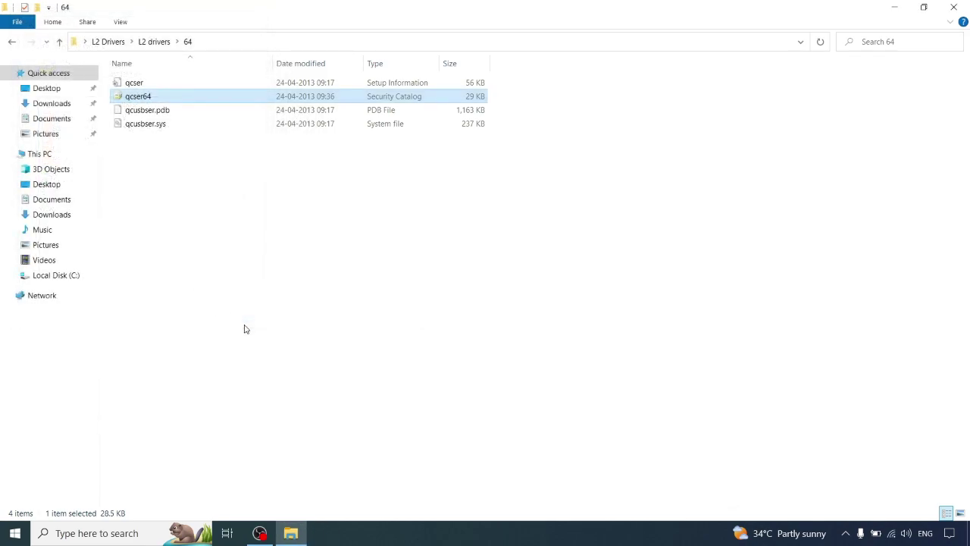
pyautogui.click(954, 7)
pyautogui.rightClick(202, 191)
pyautogui.click(238, 226)
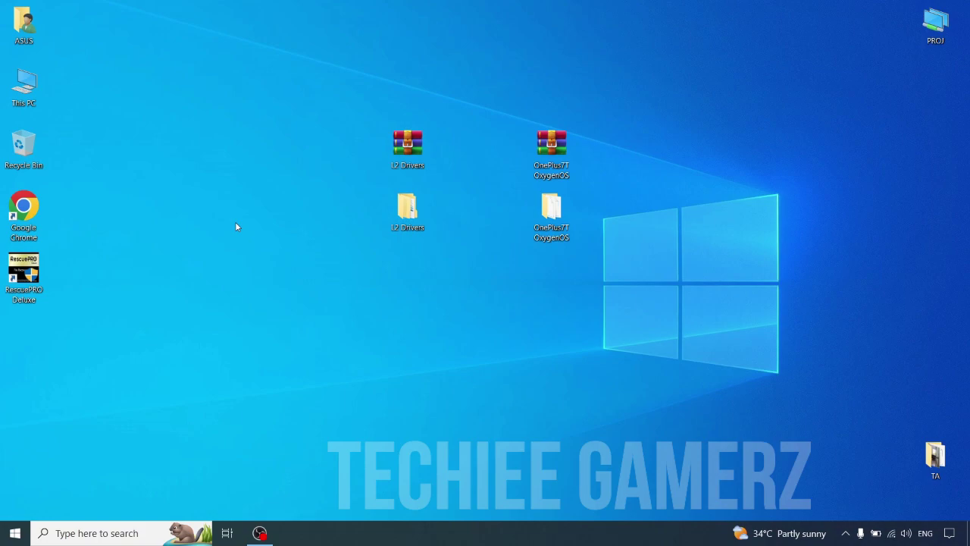
# Launch MsmDownloadTool V4.0 from the OnePlus7T OxygenOS folder and start flashing the device in upgrade mode.
pyautogui.doubleClick(558, 216)
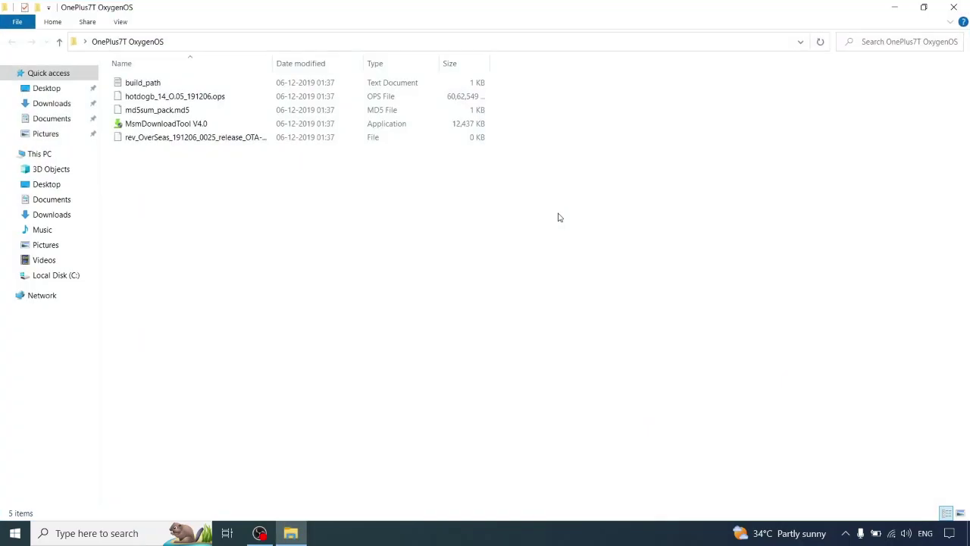
pyautogui.click(189, 129)
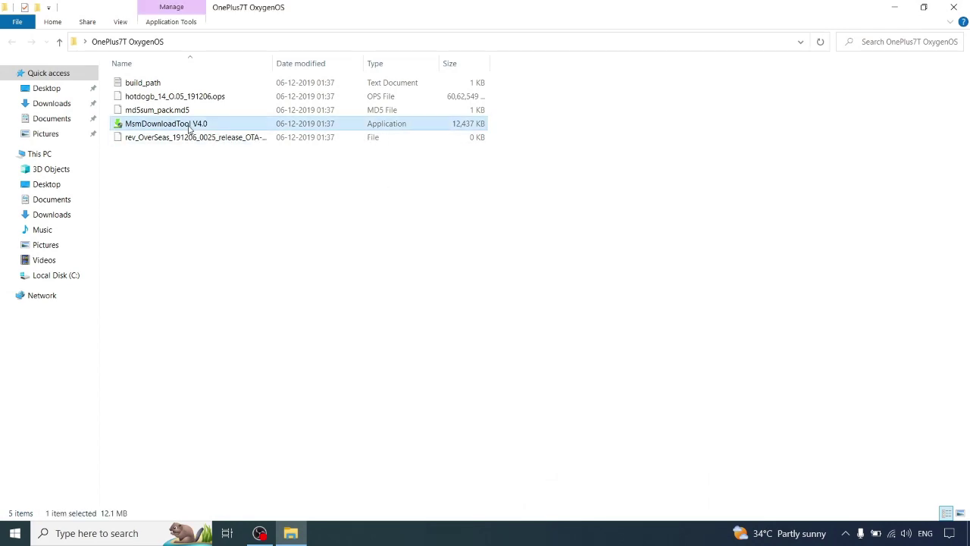
pyautogui.rightClick(189, 128)
pyautogui.click(220, 150)
pyautogui.click(954, 6)
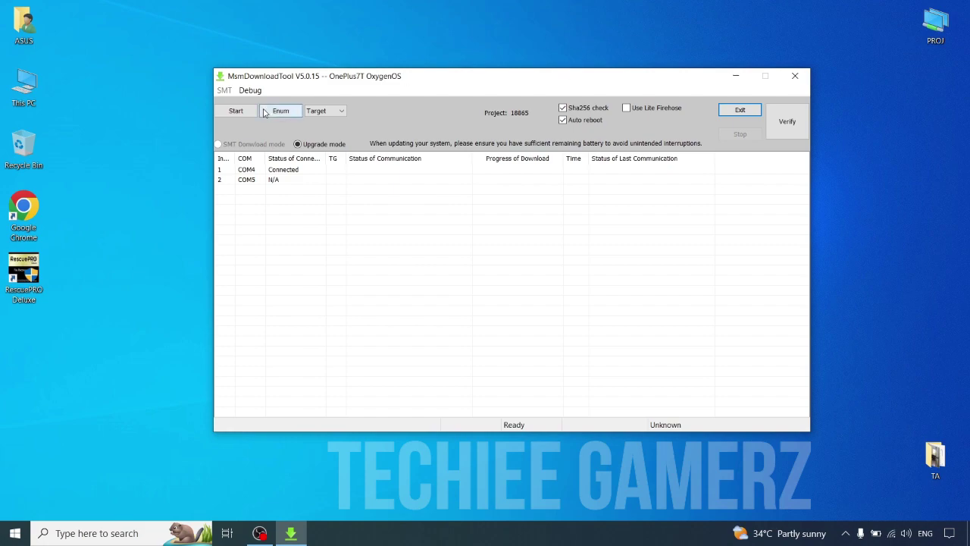
pyautogui.click(233, 112)
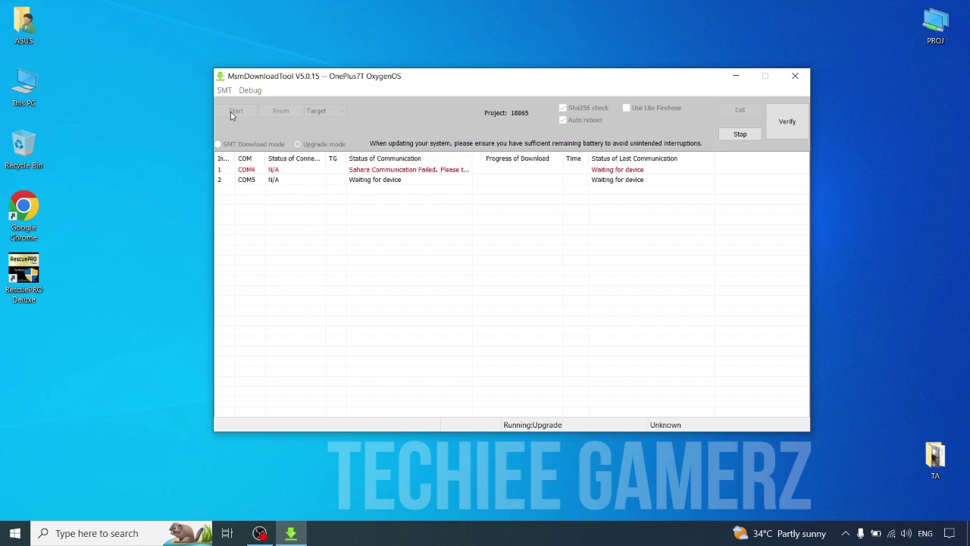